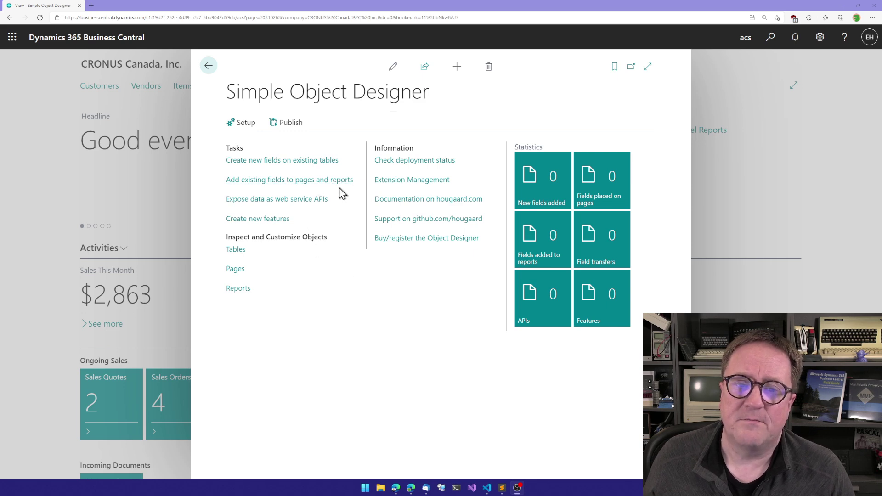
Add field GloDim3 (No. 50500) to Customer table 18 as Code 20 with caption GloDim3
click(280, 166)
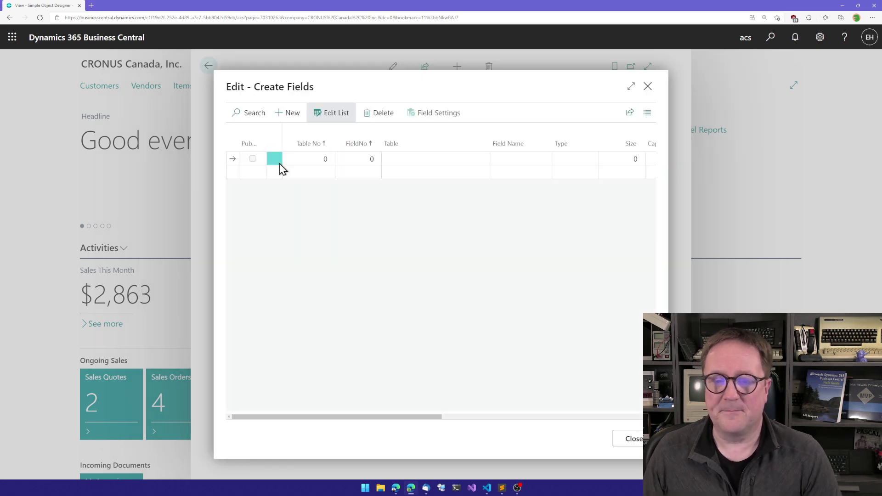
click(312, 157)
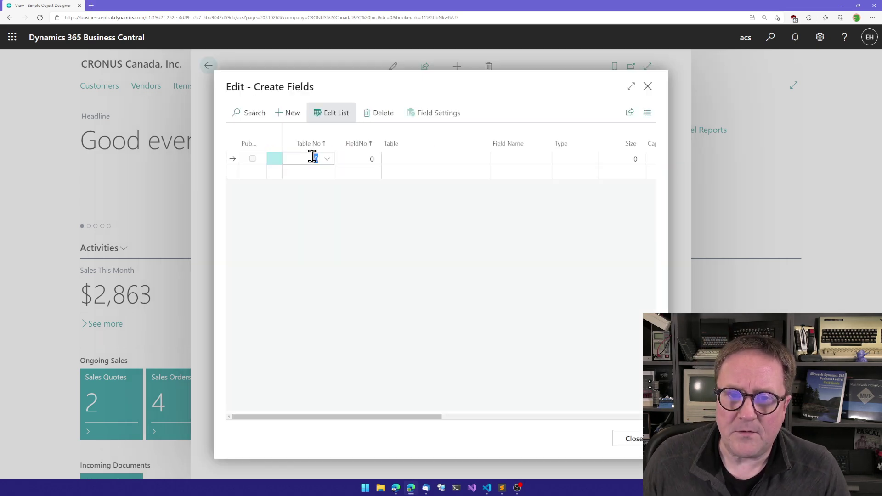
text(18)
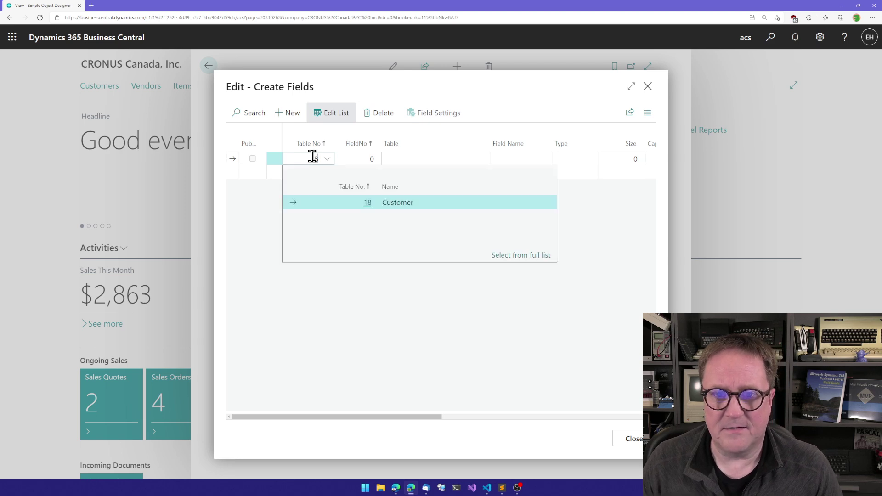
key(Tab)
key(Tab)
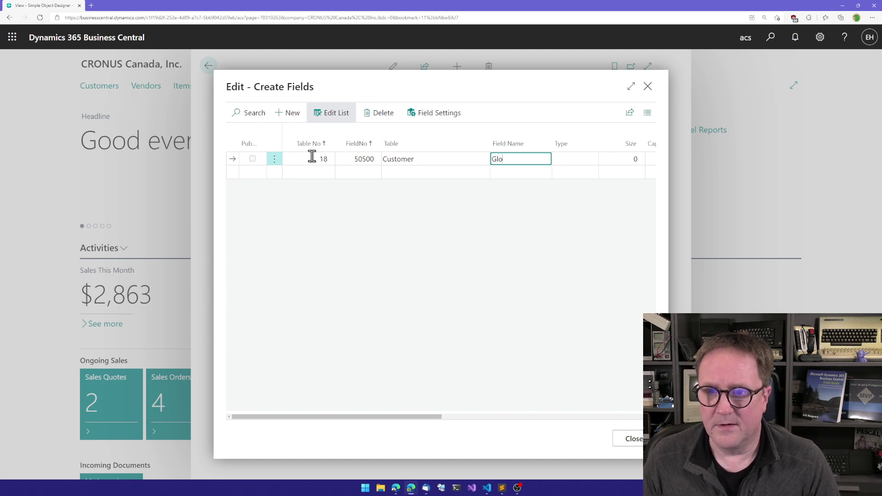
key(Tab)
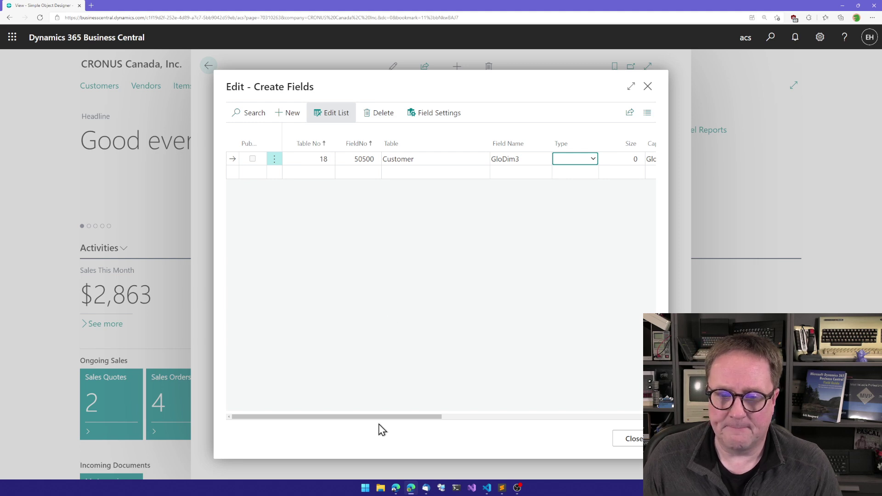
drag(375, 417, 436, 419)
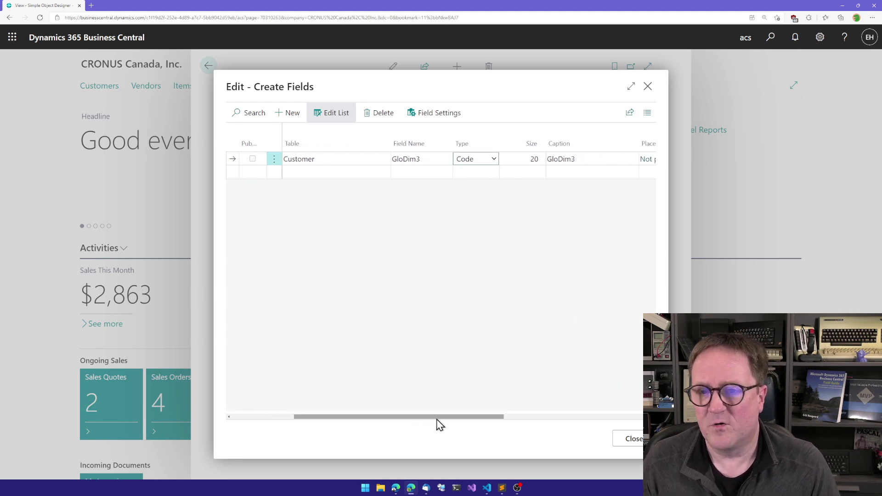
key(Tab)
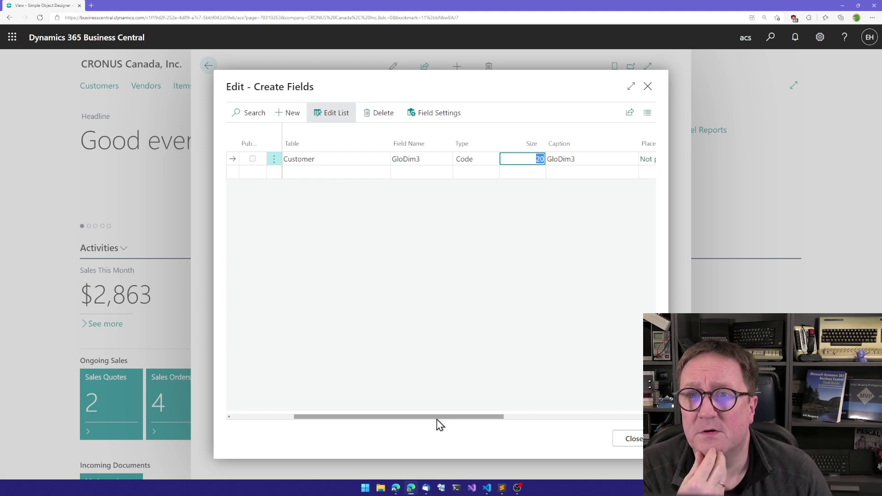
key(Tab)
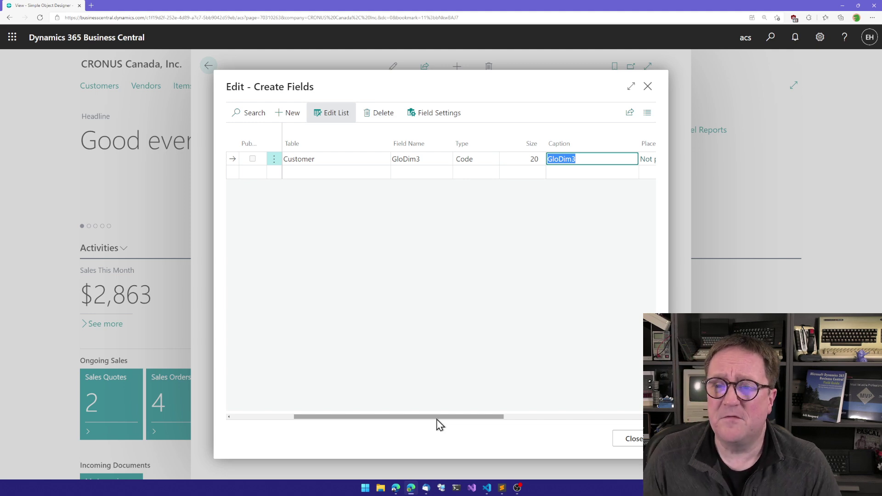
key(Return)
key(Up)
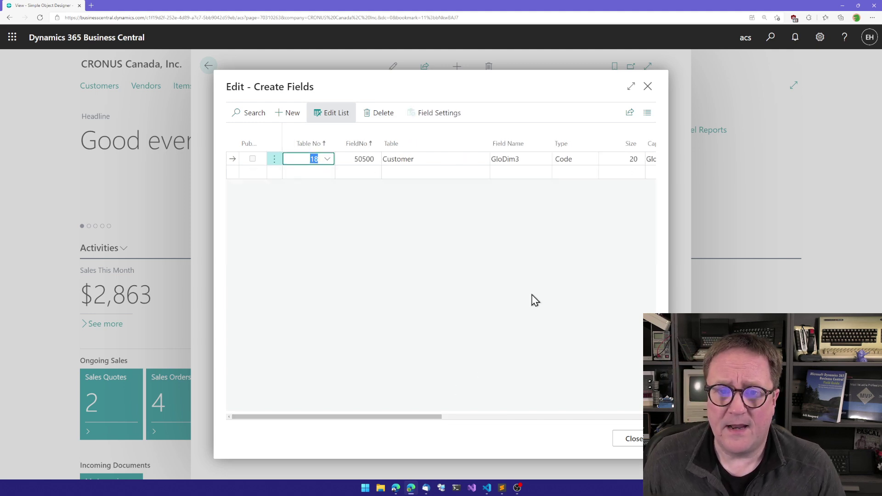
key(Tab)
key(Tab)
key(Tab)
key(Tab)
key(Tab)
key(Tab)
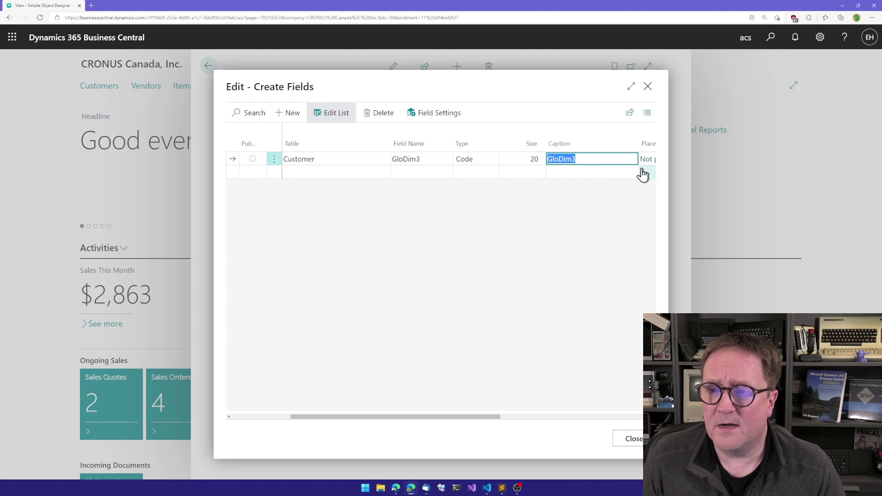
Set the GloDim3 placement on Customer Card (21) to AddLast with Invoicing as anchor
click(645, 160)
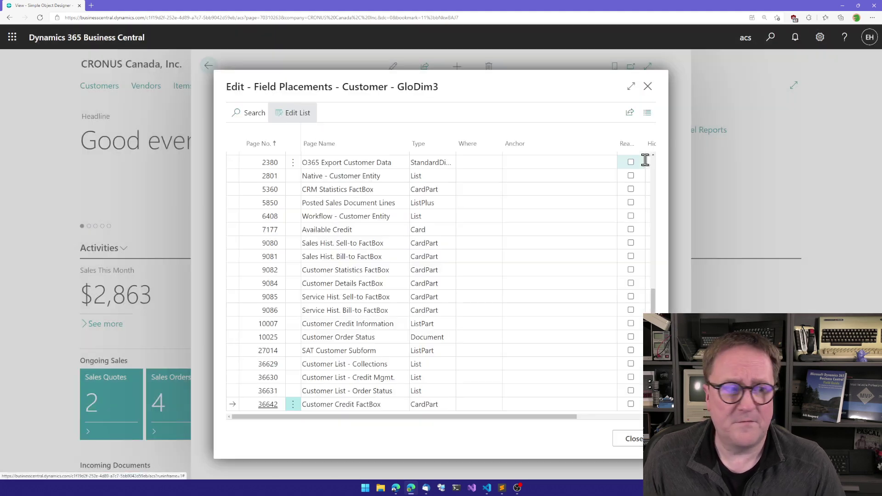
scroll(478, 194, up, 5)
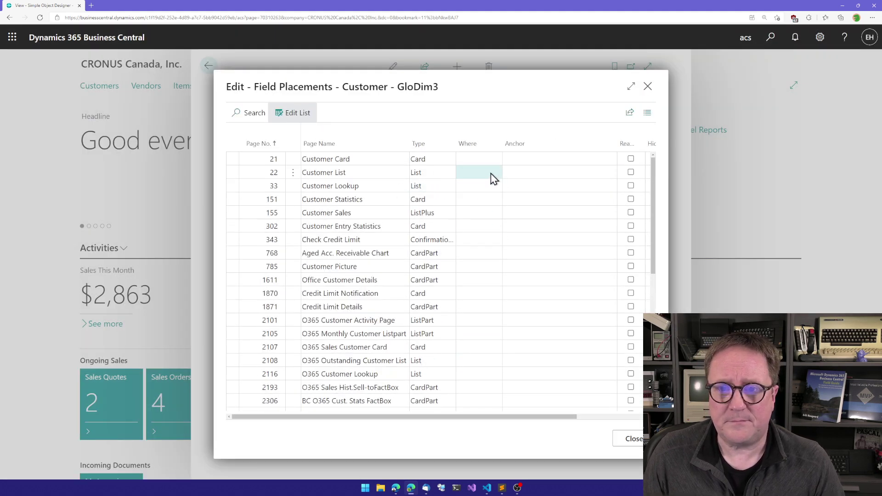
click(494, 159)
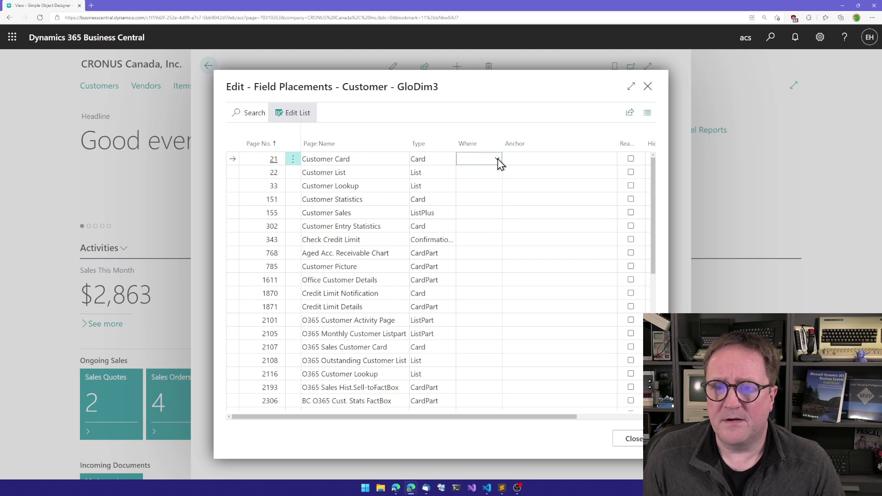
click(497, 158)
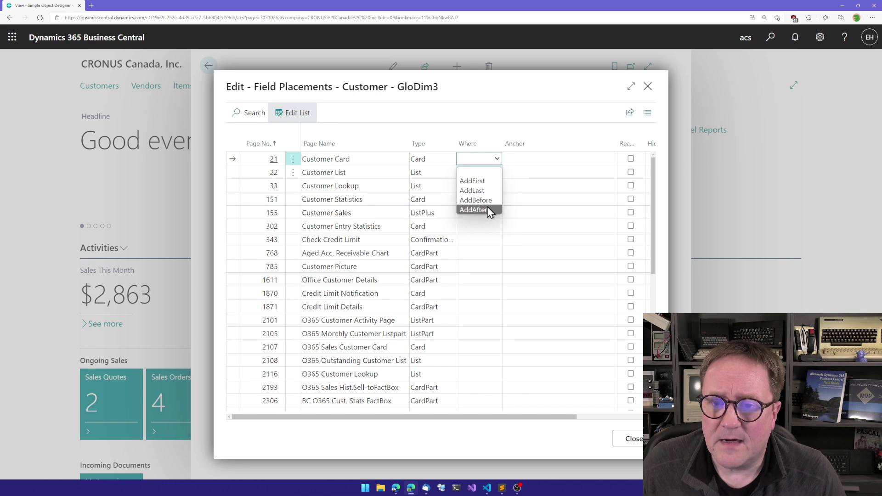
click(483, 191)
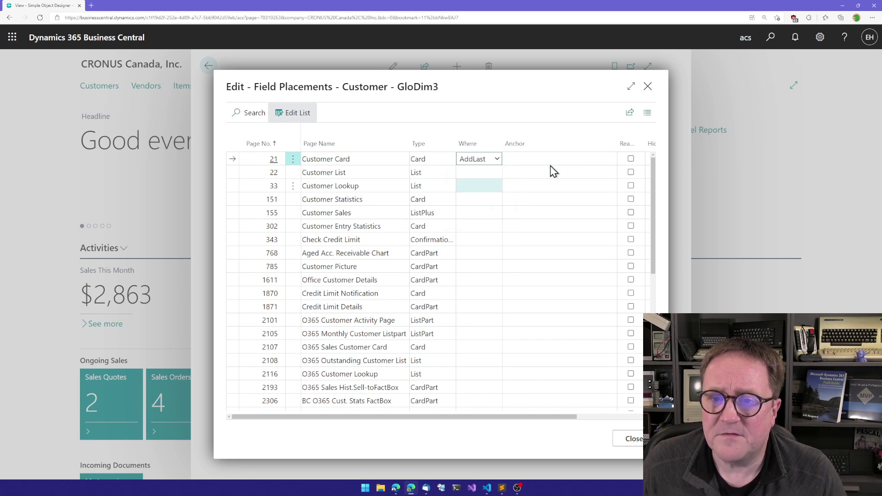
click(594, 159)
click(605, 161)
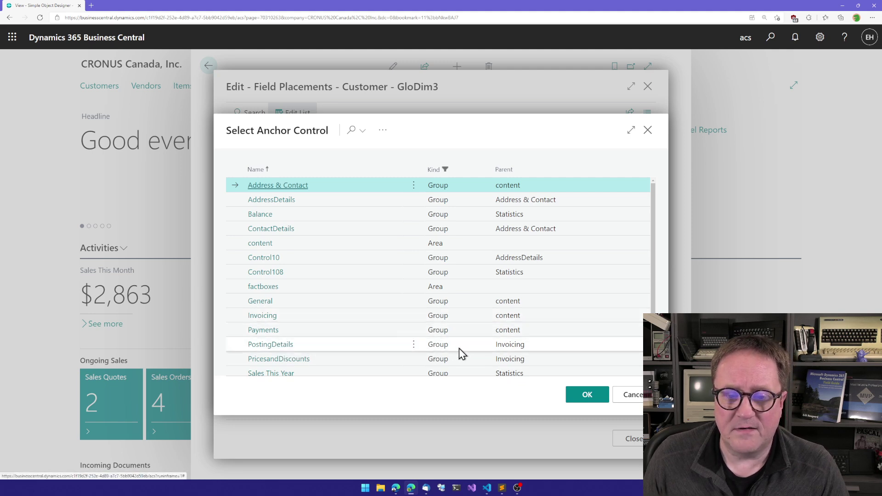
scroll(459, 350, down, 1)
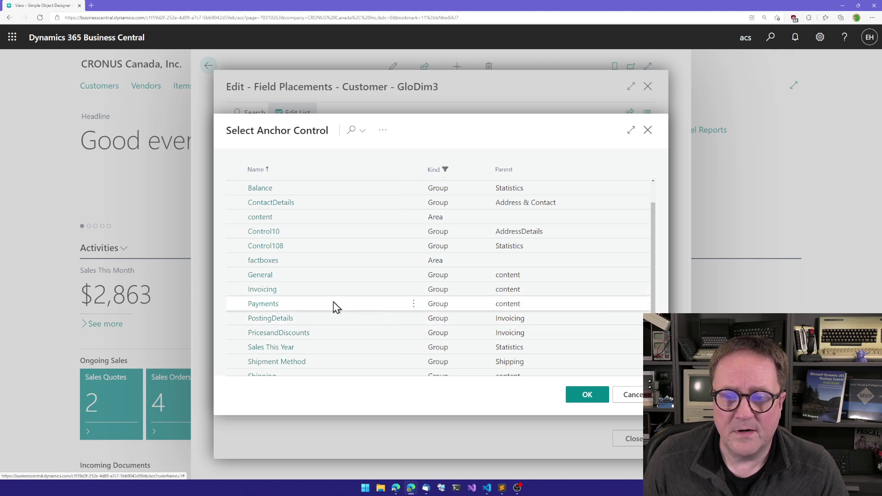
click(473, 290)
click(587, 394)
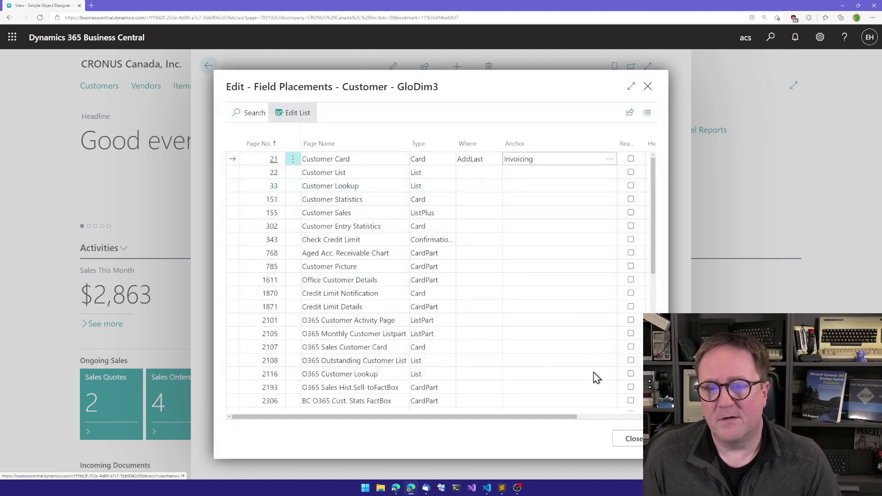
key(Down)
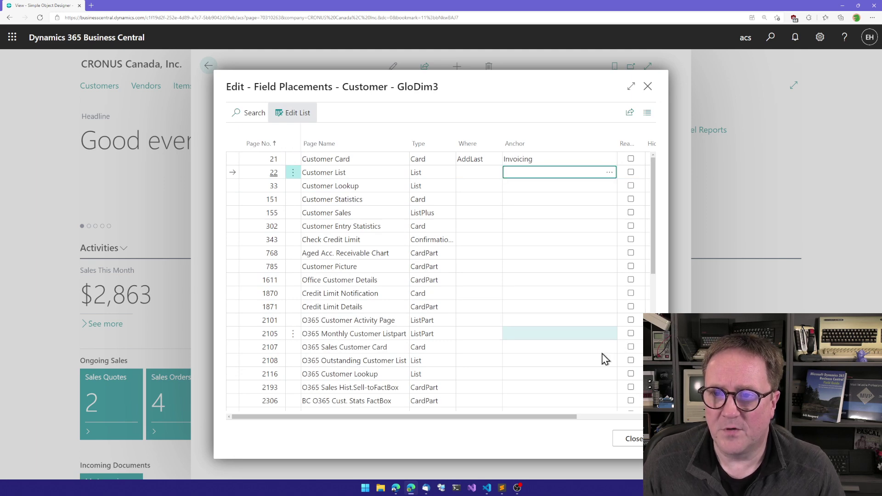
Activate the Customer GloDim3 transfer to Sales Header via Sell-to Customer No., creating the field
click(630, 441)
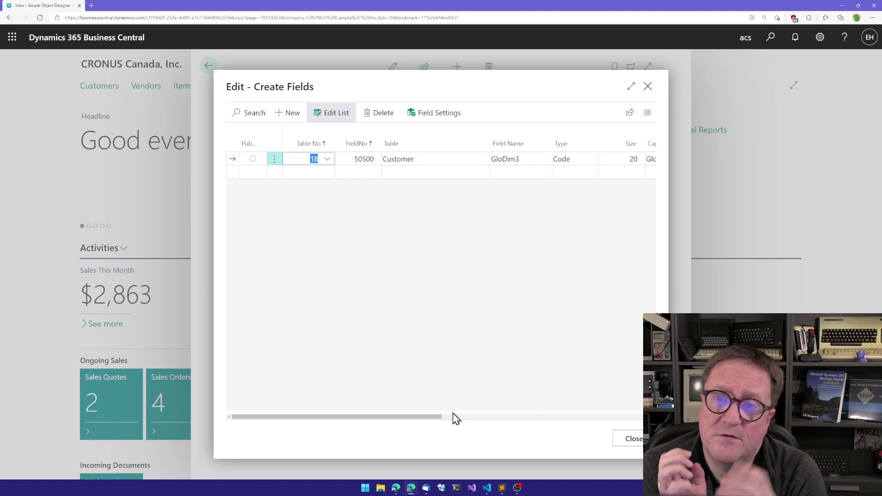
drag(422, 418, 621, 442)
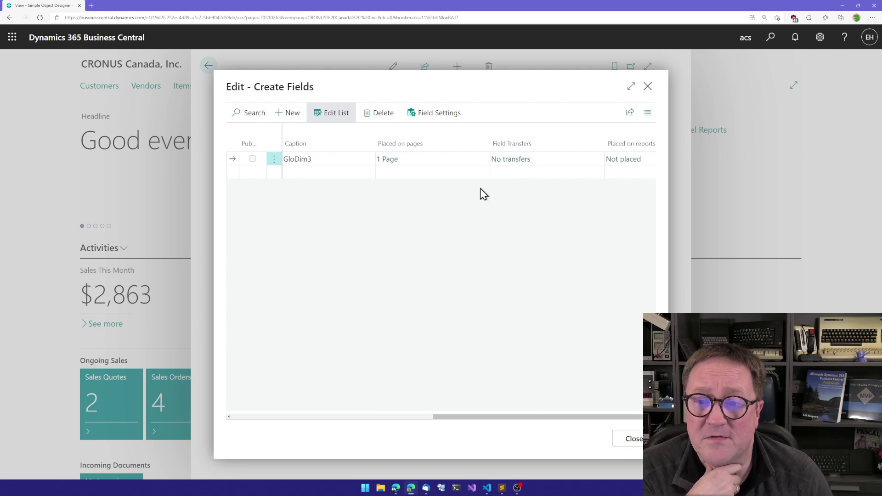
click(515, 159)
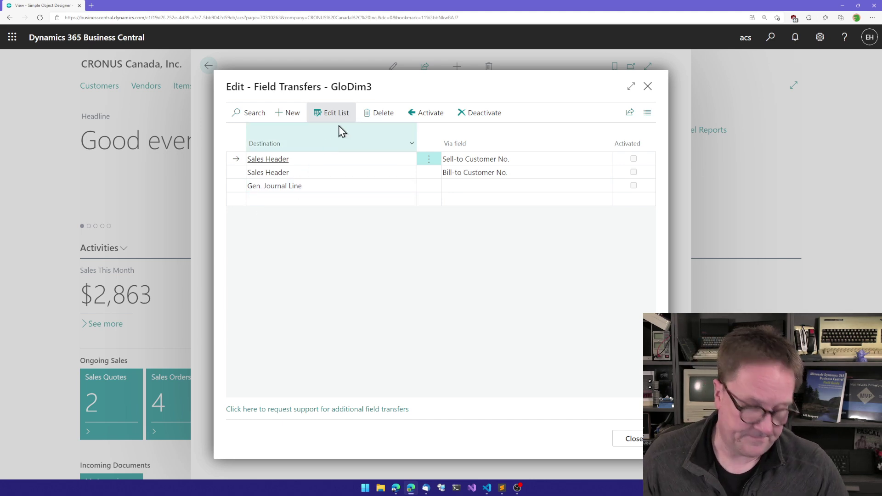
click(425, 114)
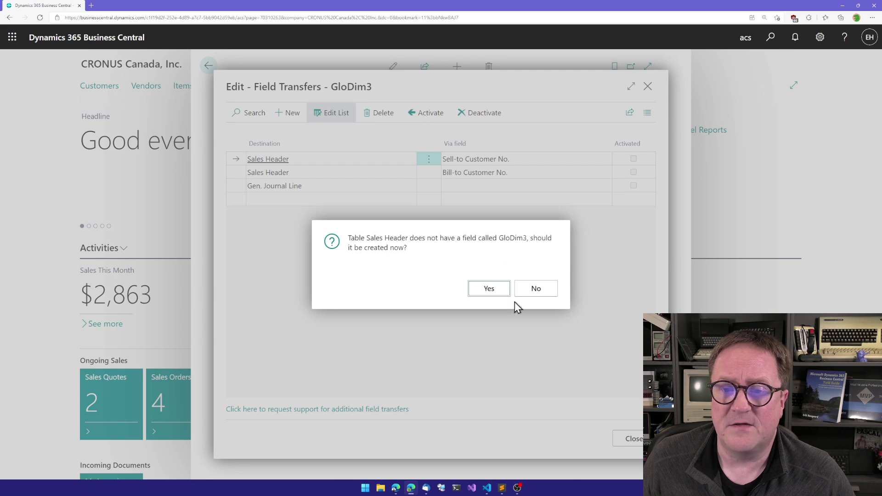
click(490, 289)
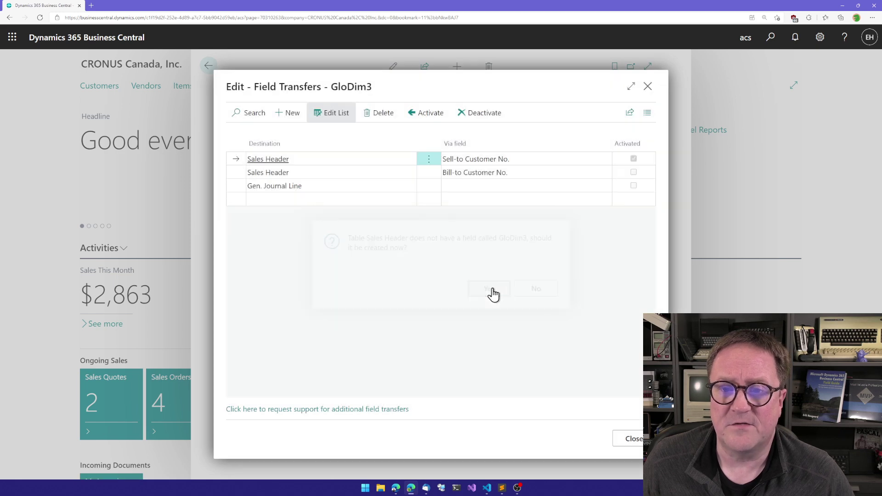
Activate the GloDim3 transfer to Gen. Journal Line, creating the field there
click(393, 185)
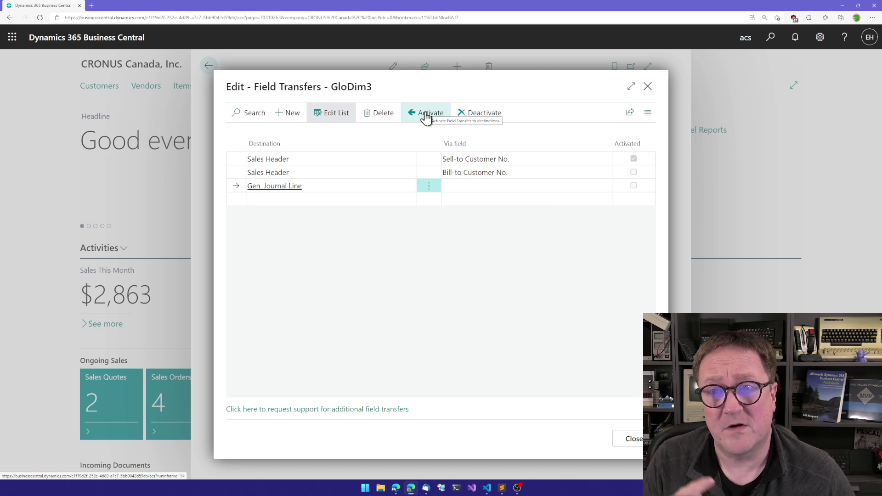
click(425, 116)
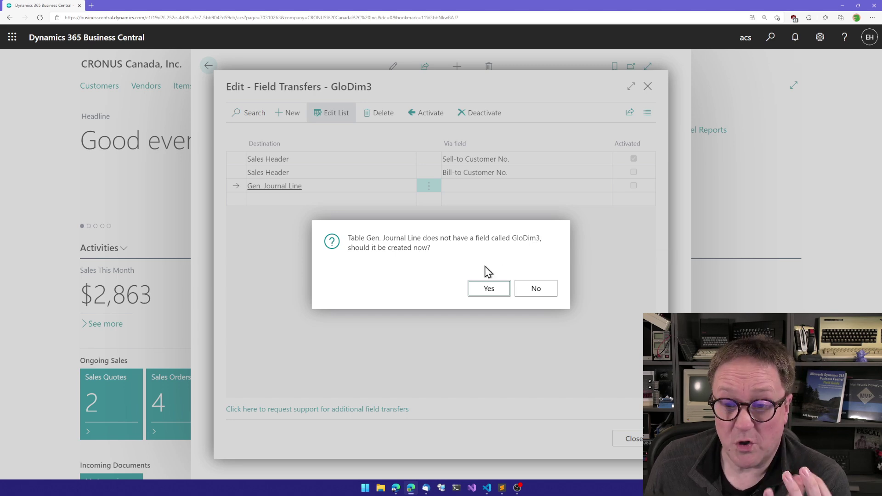
click(488, 289)
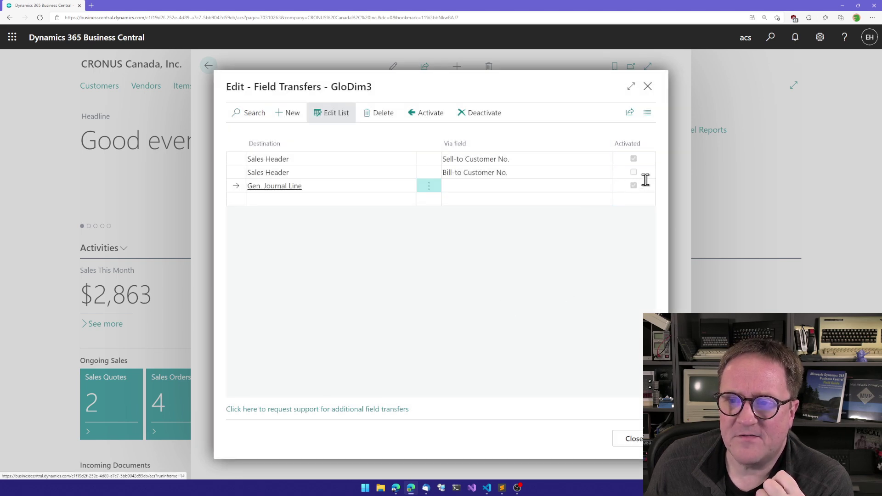
click(631, 440)
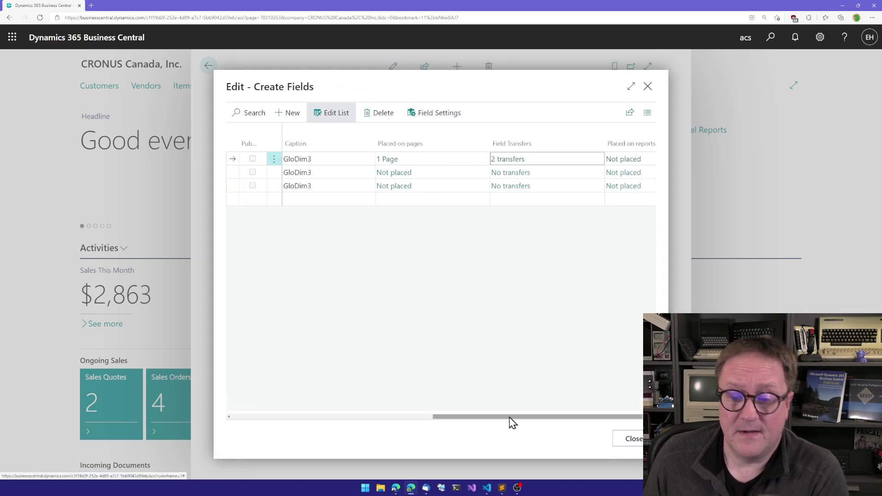
For the Sales Header GloDim3 field, activate transfers to Gen. Journal Line and Sales Shipment Header
drag(507, 417, 450, 431)
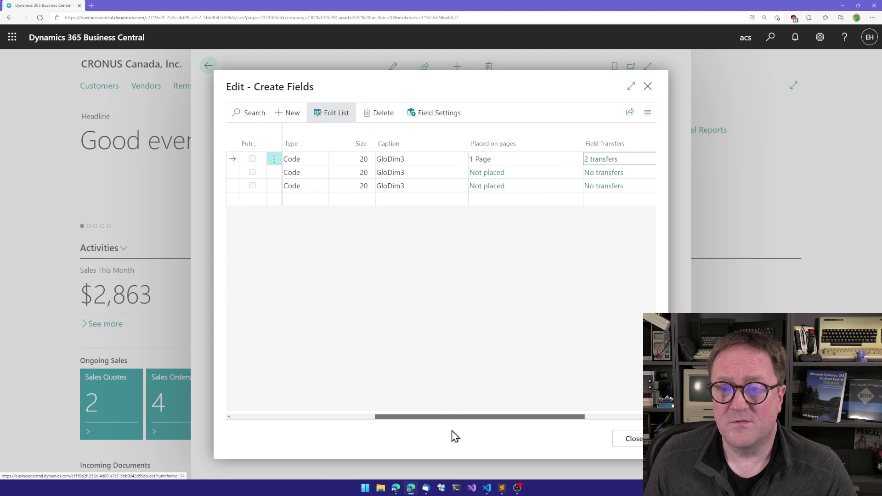
click(602, 174)
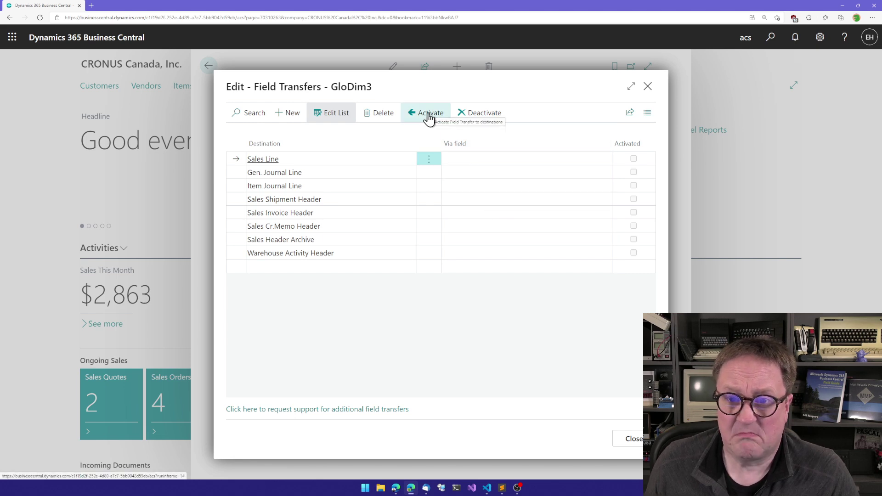
click(394, 177)
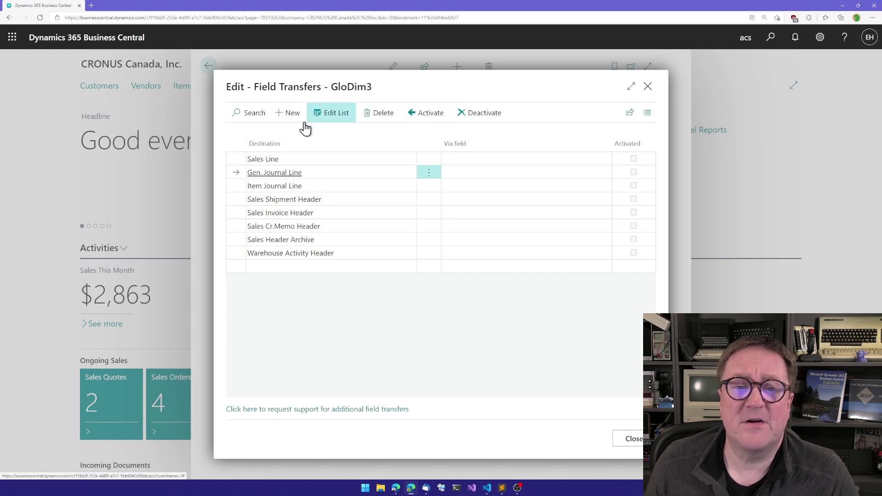
click(432, 115)
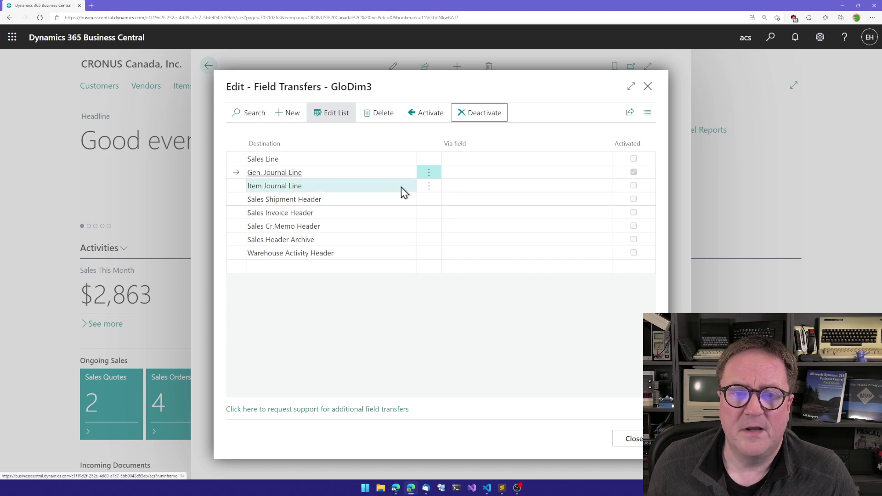
click(417, 197)
click(433, 113)
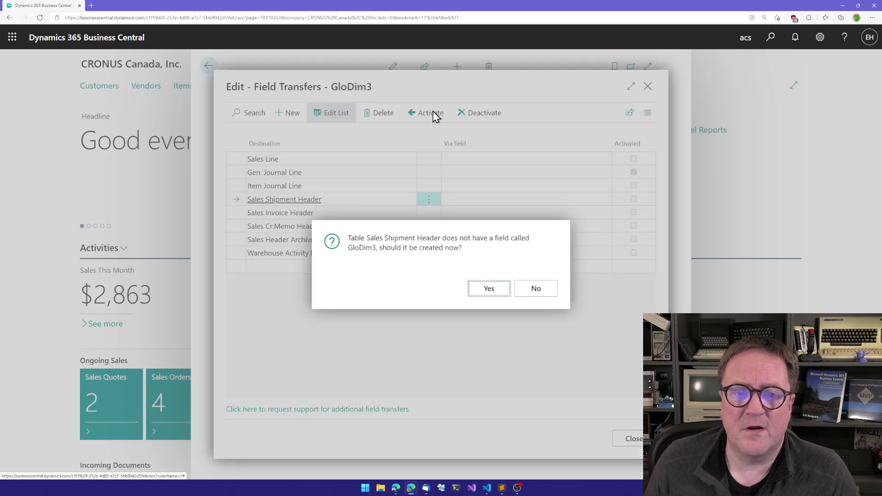
click(487, 290)
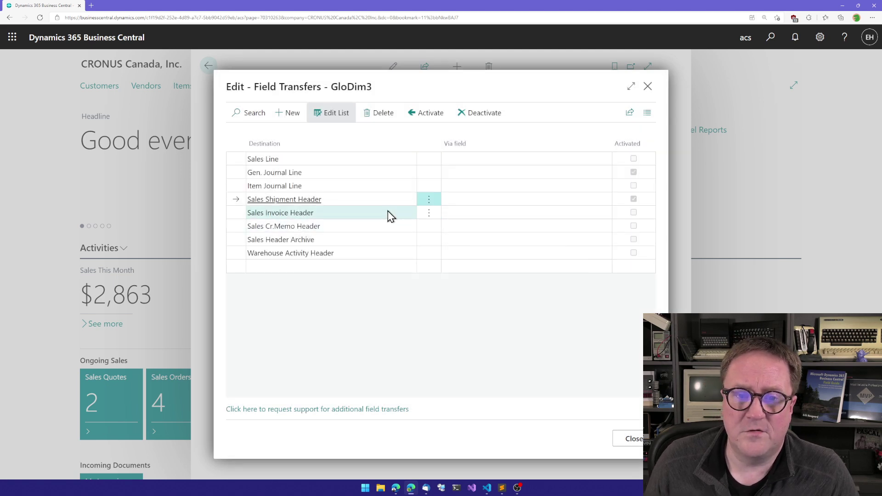
Activate transfers to Sales Invoice Header and Sales Cr.Memo Header, creating GloDim3 on each
click(390, 213)
click(429, 113)
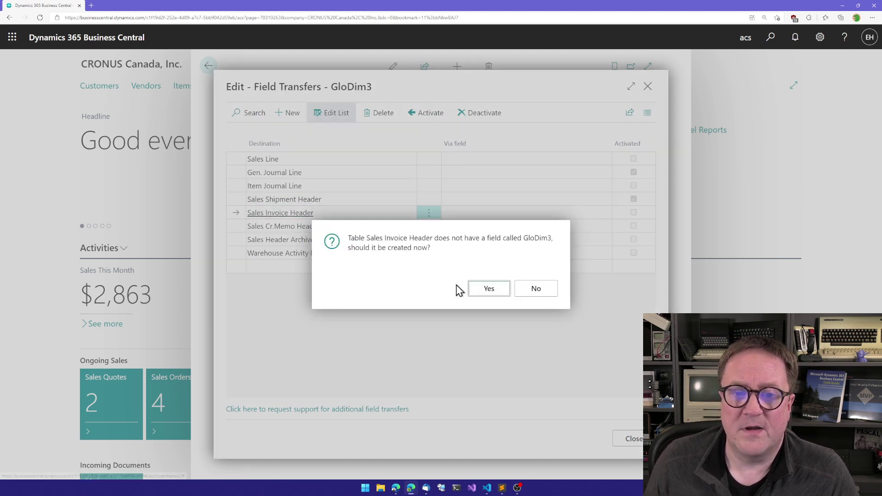
click(485, 293)
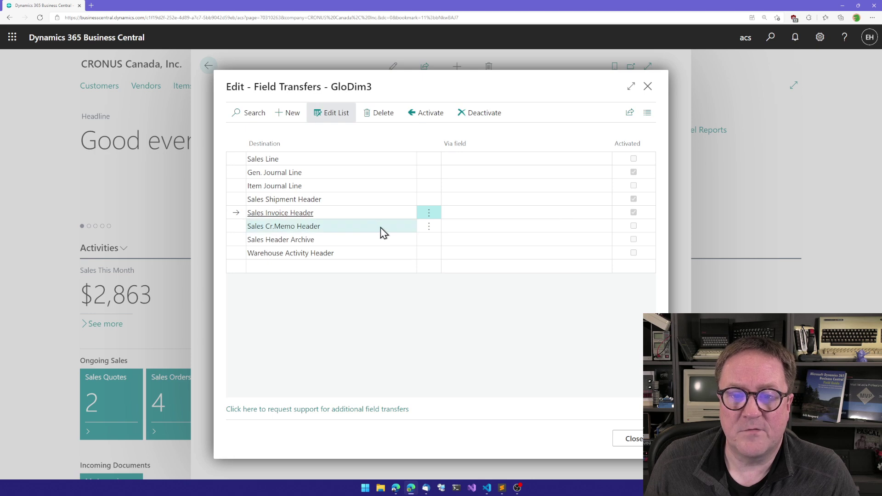
click(382, 229)
click(423, 115)
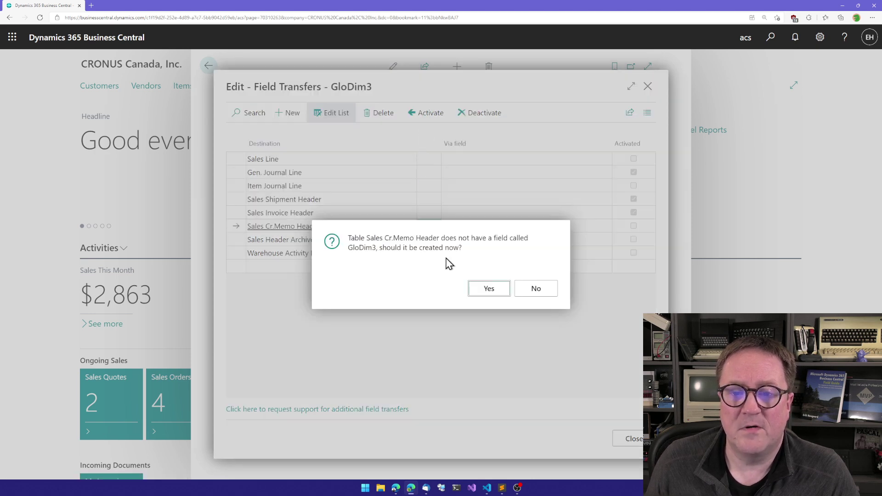
click(492, 289)
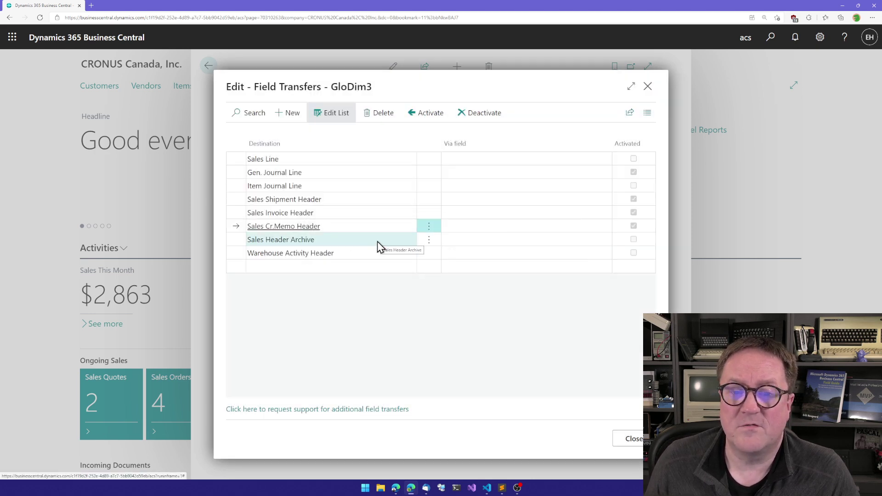
Activate transfers to Sales Header Archive and Warehouse Activity Header, creating GloDim3 on each
click(377, 243)
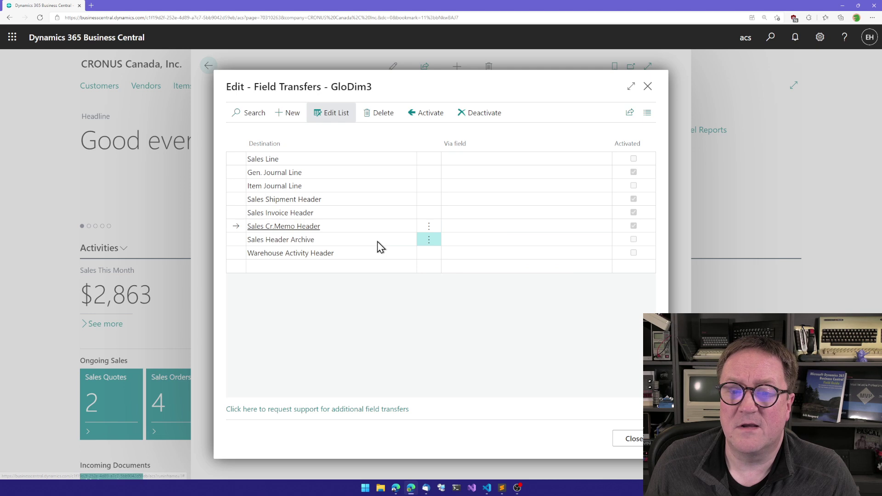
click(430, 115)
click(489, 288)
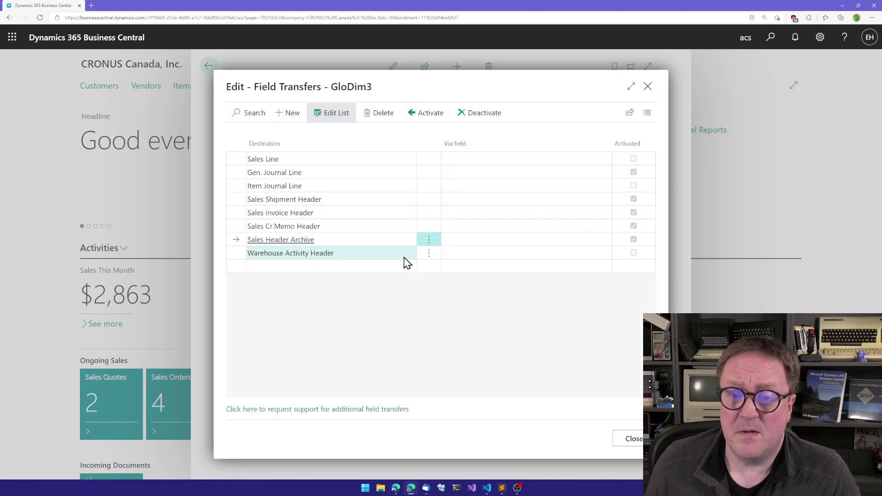
click(395, 256)
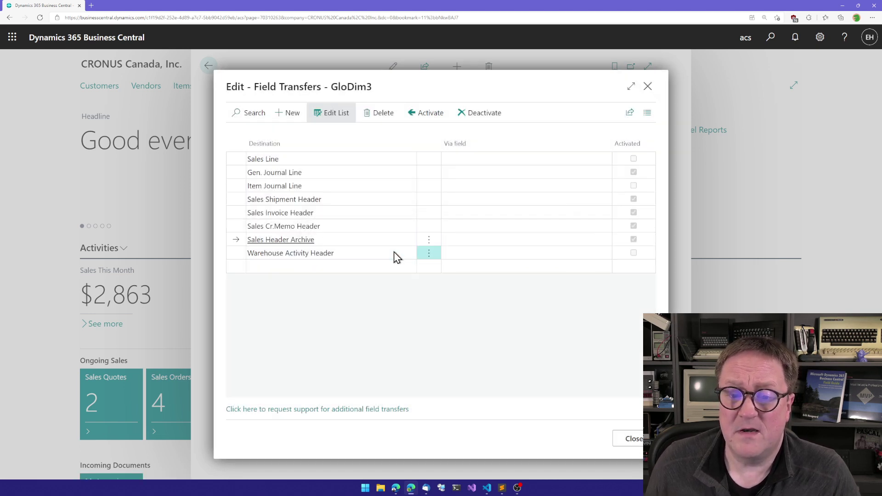
click(430, 115)
click(489, 289)
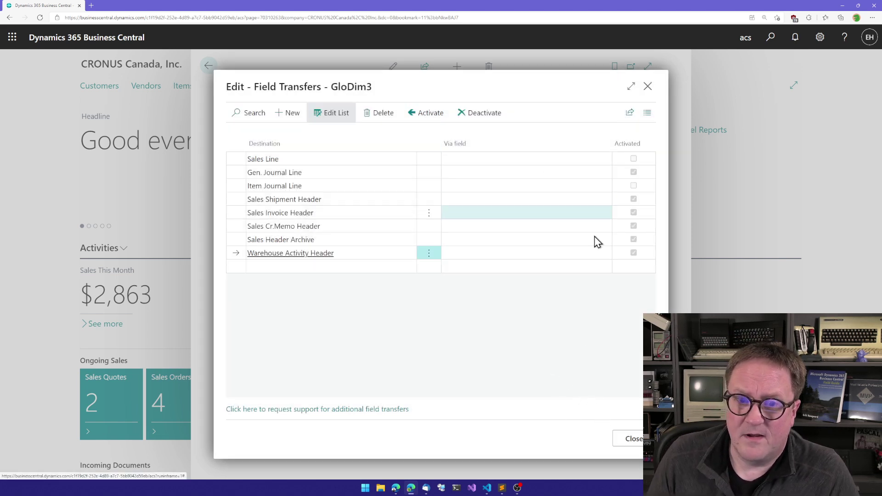
click(632, 441)
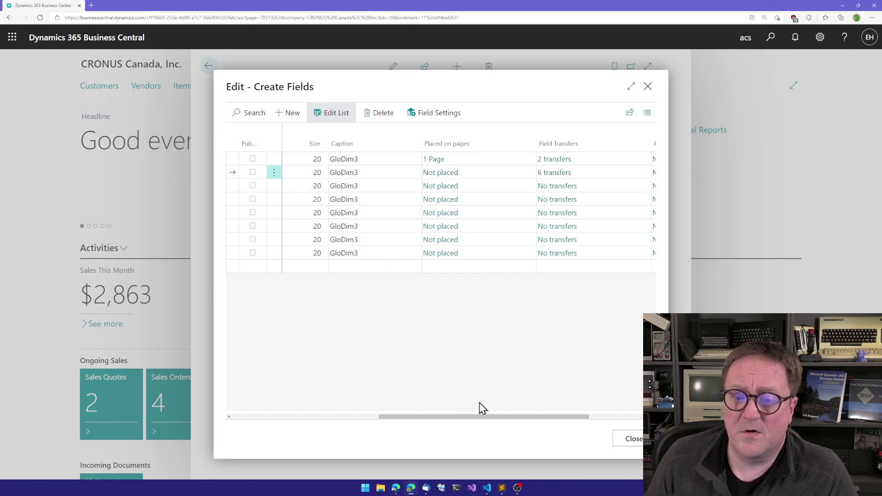
Scroll to the Gen. Journal Line GloDim3 field and check its unplaced page placements
drag(514, 418, 385, 412)
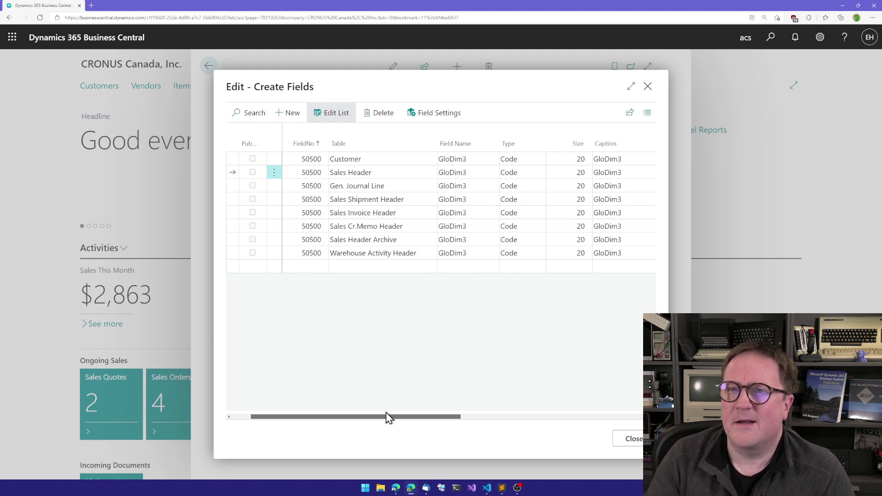
drag(386, 412, 468, 403)
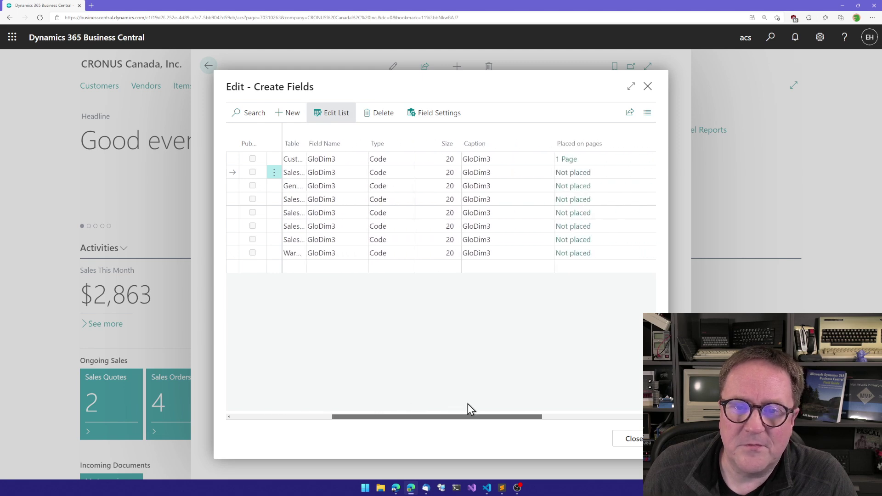
click(551, 187)
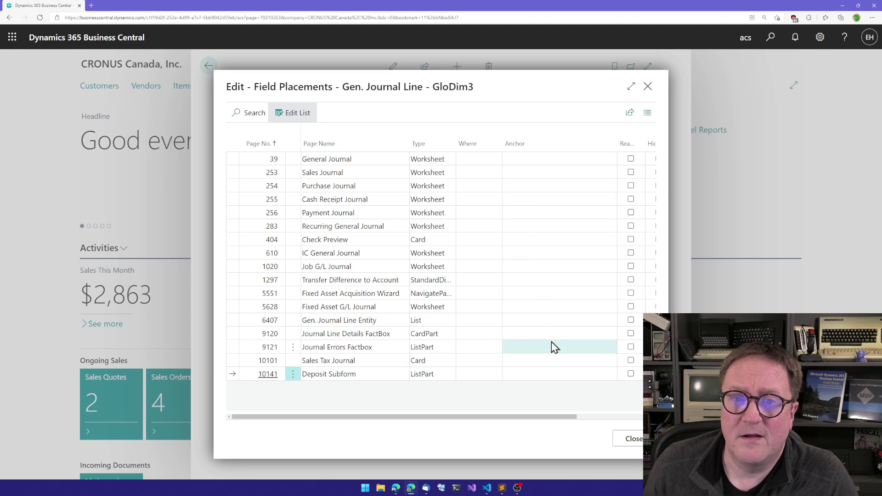
click(631, 439)
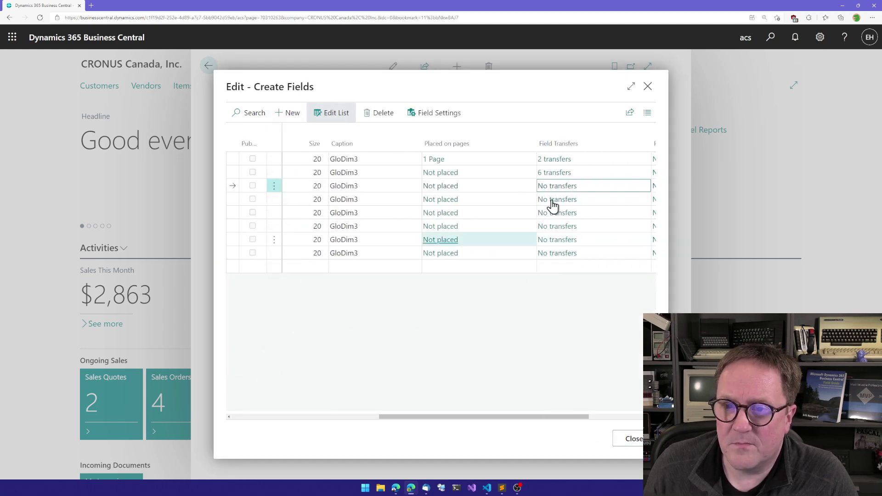
Activate Gen. Journal Line GloDim3 transfers to G/L Entry and Cust. Ledger Entry, creating both fields
click(559, 186)
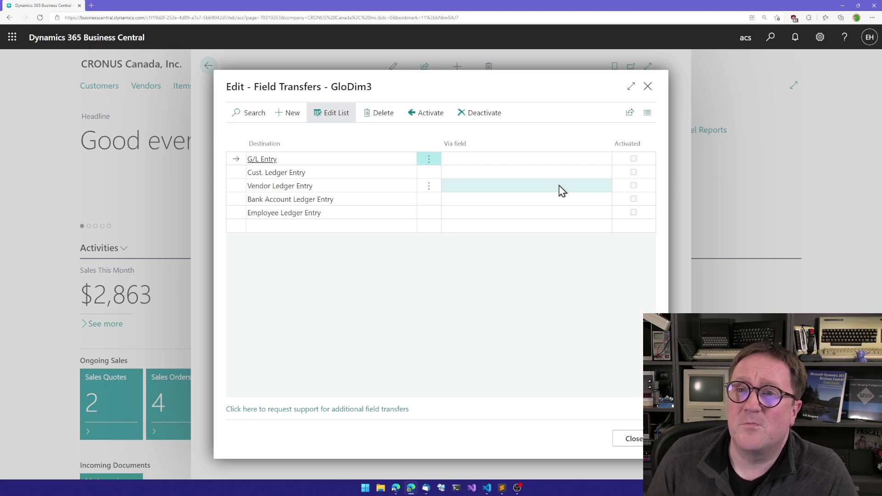
click(427, 115)
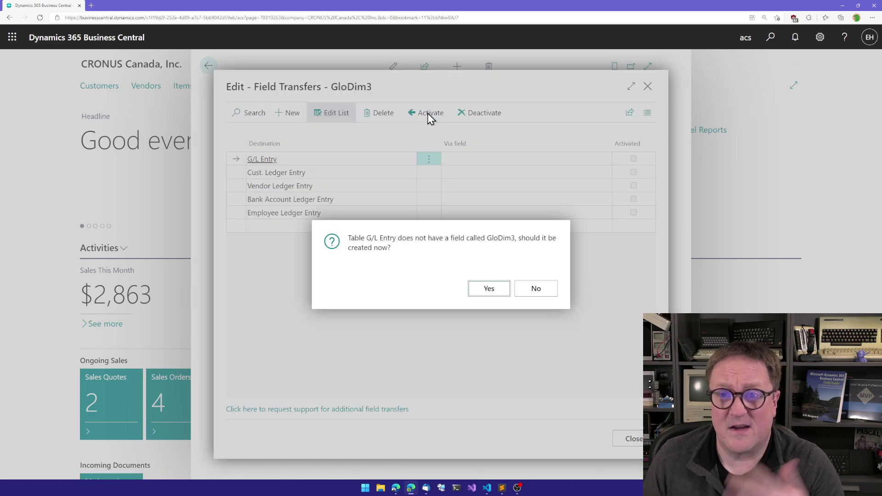
click(489, 288)
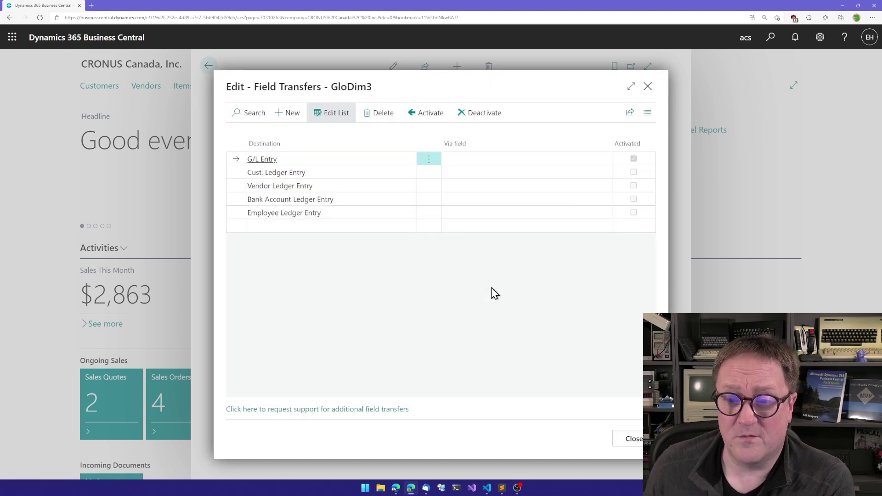
click(381, 173)
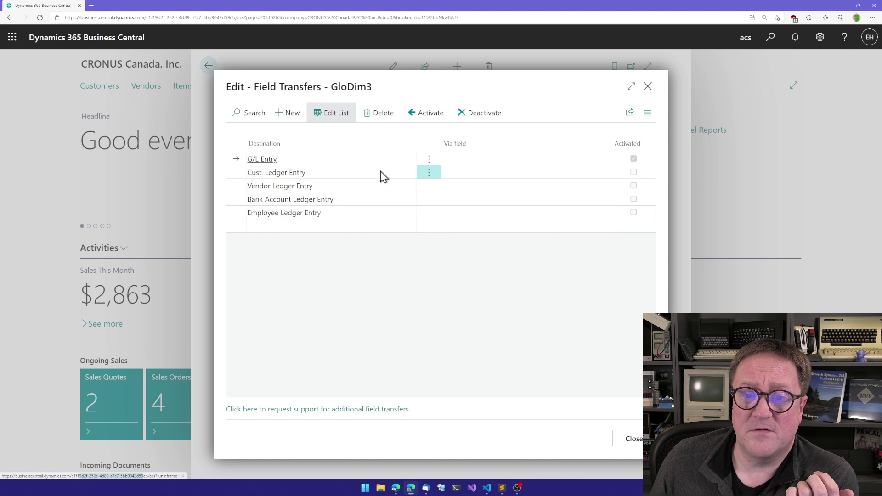
click(412, 118)
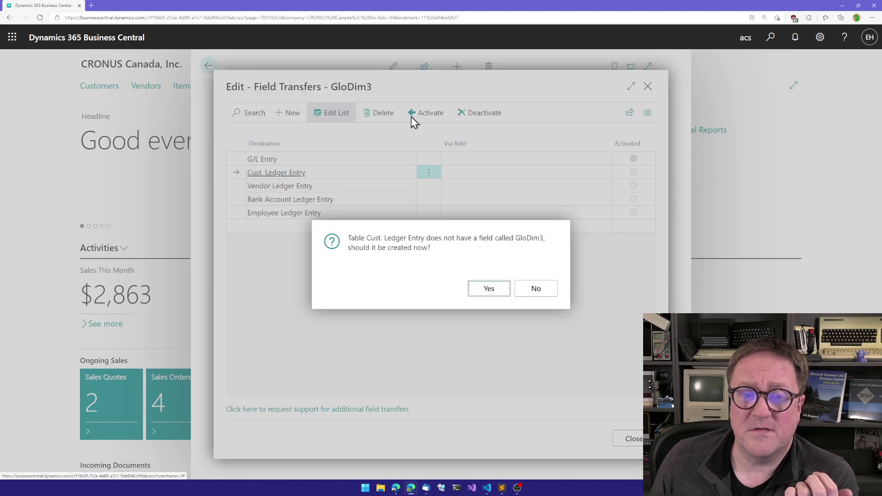
right_click(491, 298)
click(477, 292)
click(477, 292)
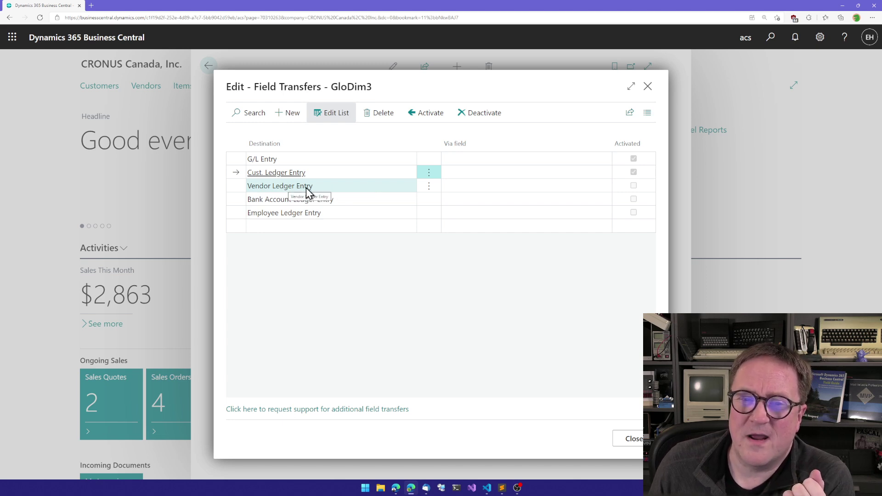
Activate the transfer to Bank Account Ledger Entry, creating GloDim3 there
click(310, 216)
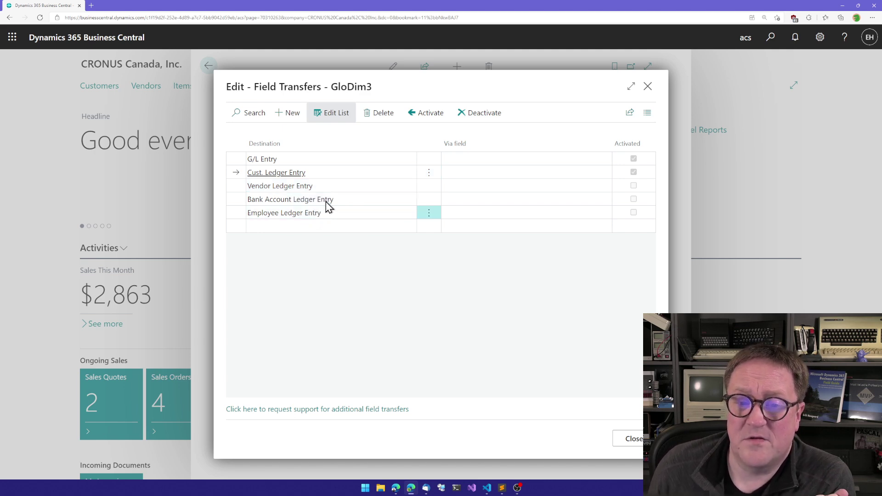
click(333, 202)
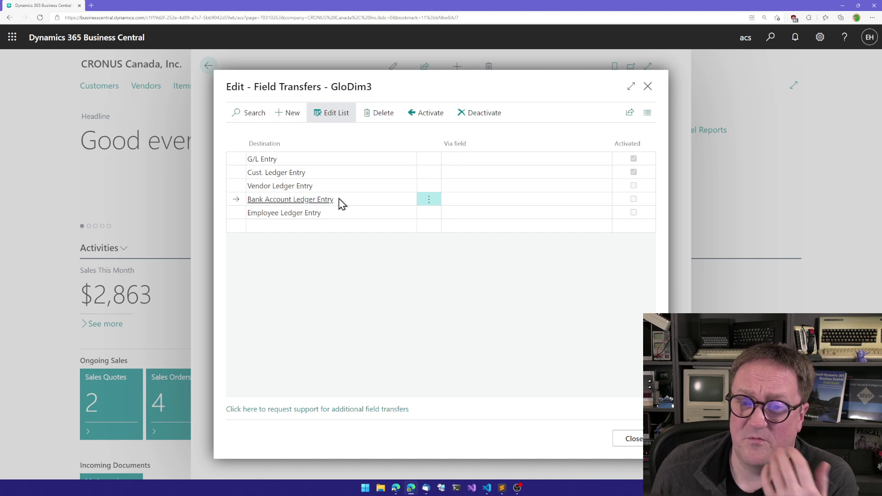
click(420, 112)
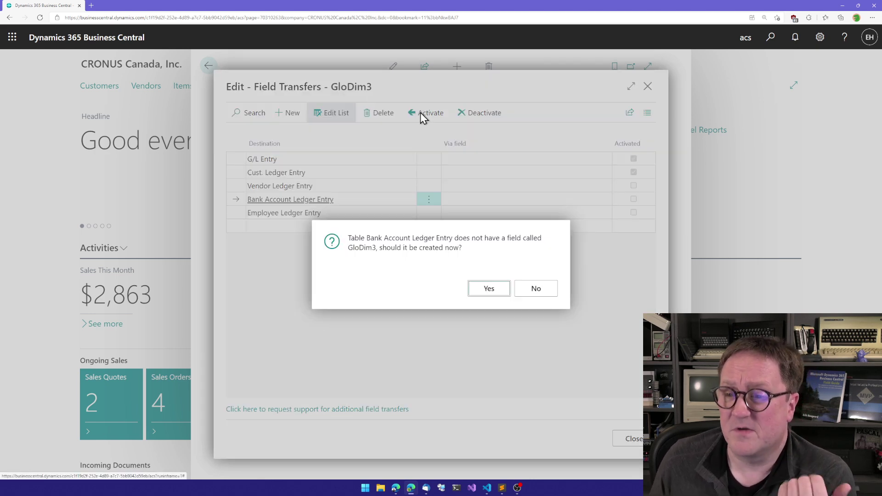
click(484, 294)
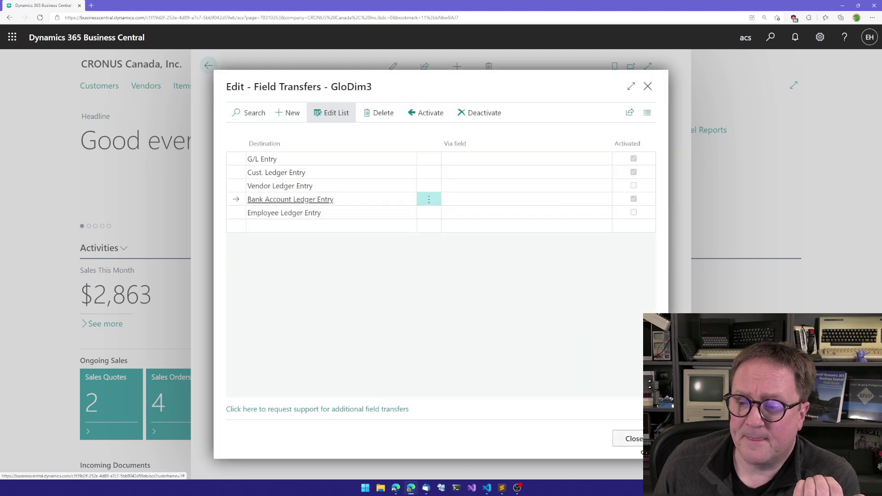
click(633, 438)
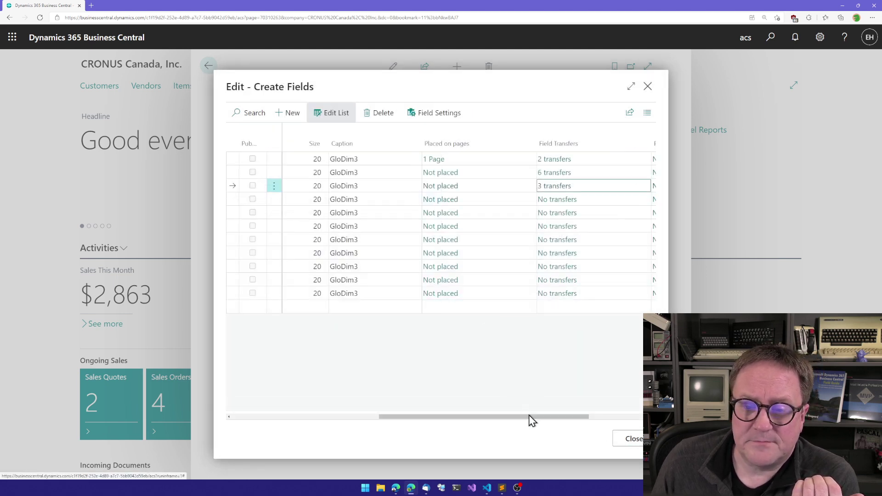
drag(530, 417, 407, 426)
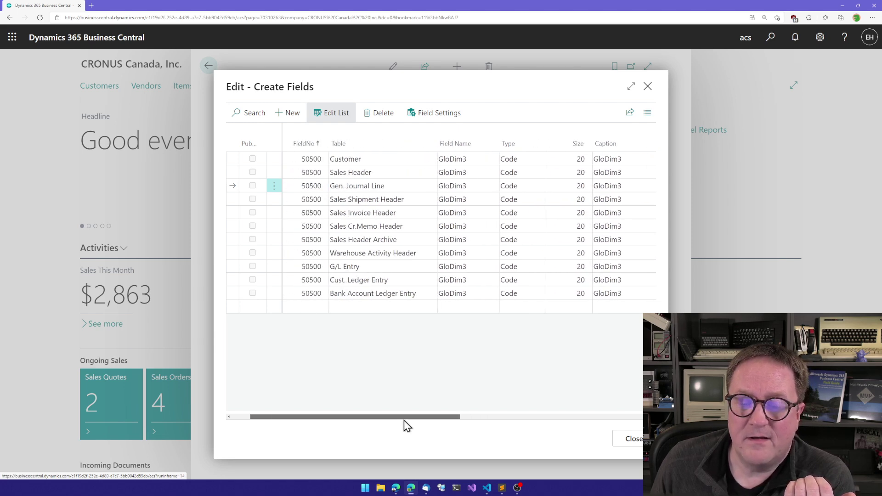
drag(429, 420, 516, 408)
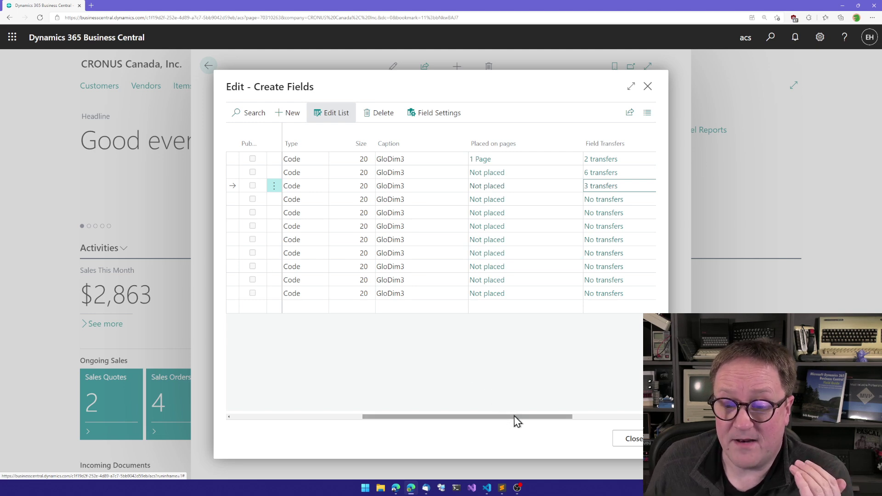
drag(514, 415, 529, 433)
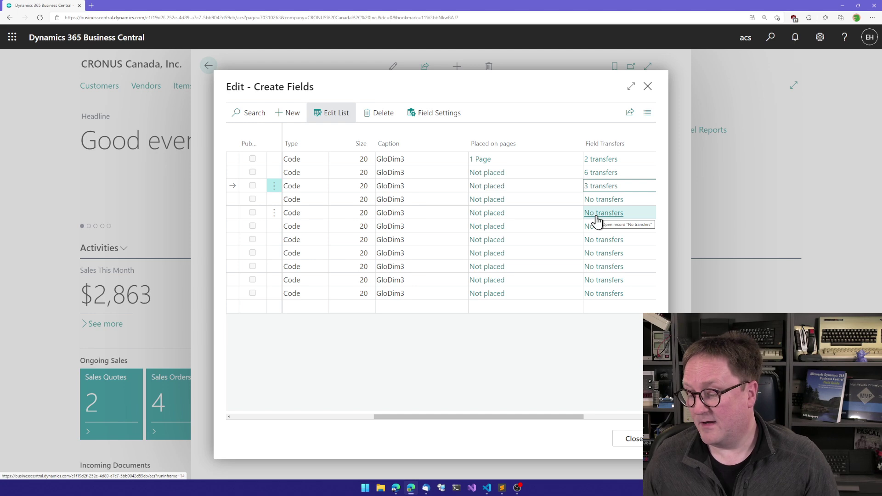
Close the Edit - Create Fields list, returning to the overview with 11 fields and 11 transfers
click(633, 439)
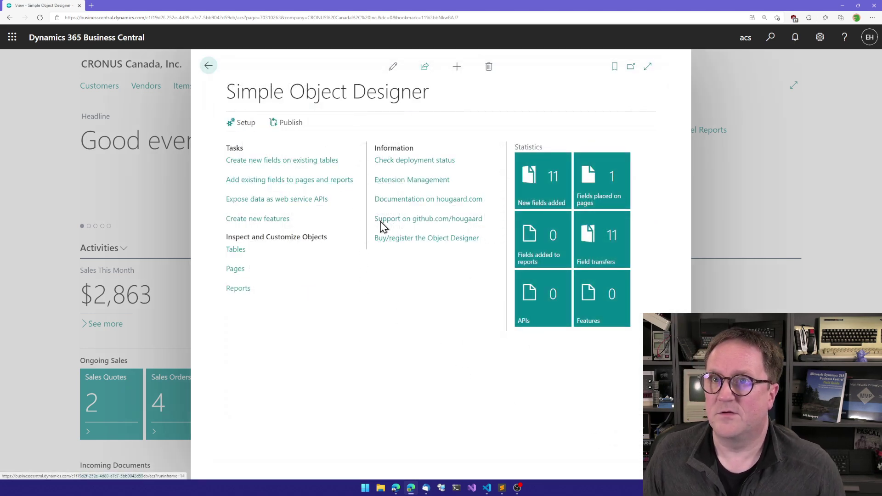